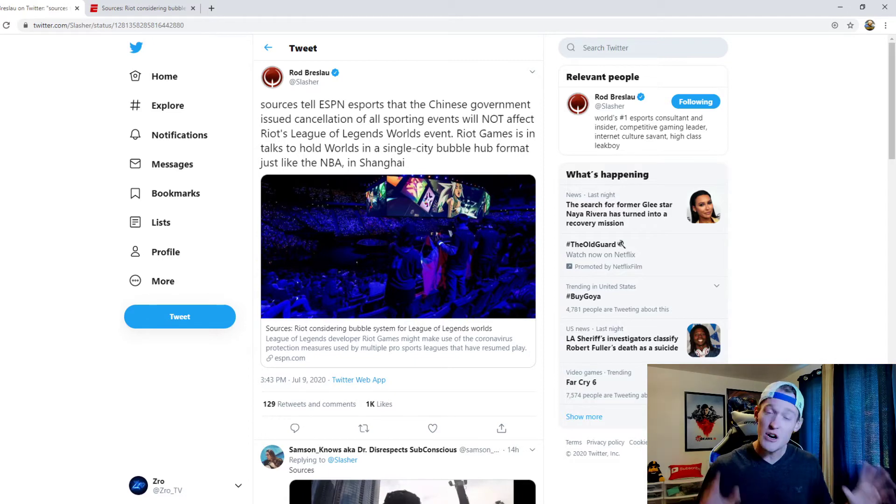
Switch from the Twitter tab to the ESPN article on Riot's Worlds bubble plan
key("ctrl+Tab")
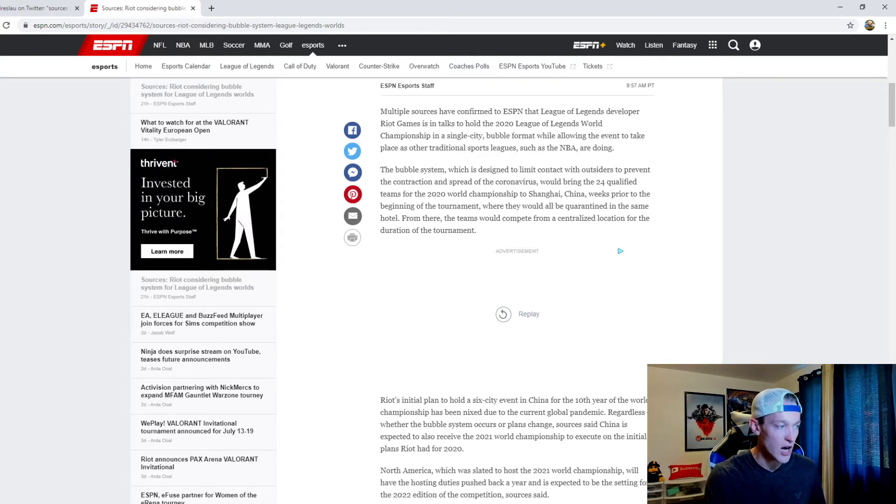
scroll(517, 280, "down", 5)
scroll(517, 280, "down", 4)
scroll(517, 280, "down", 2)
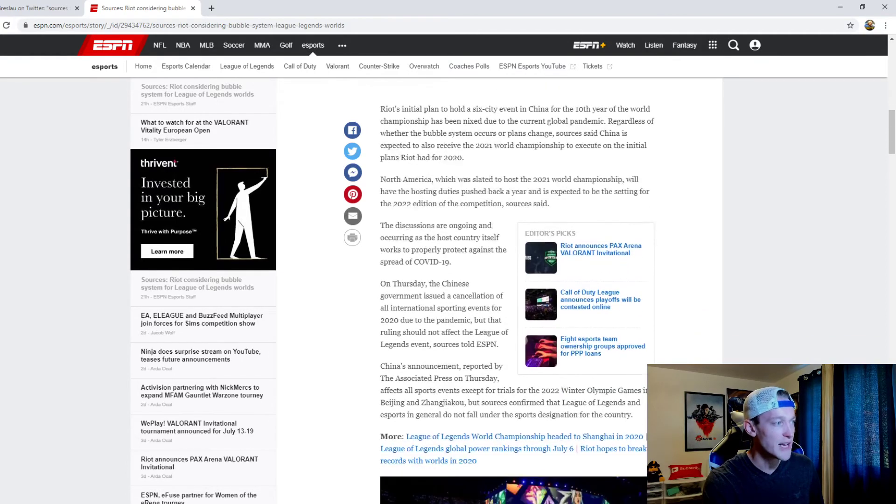